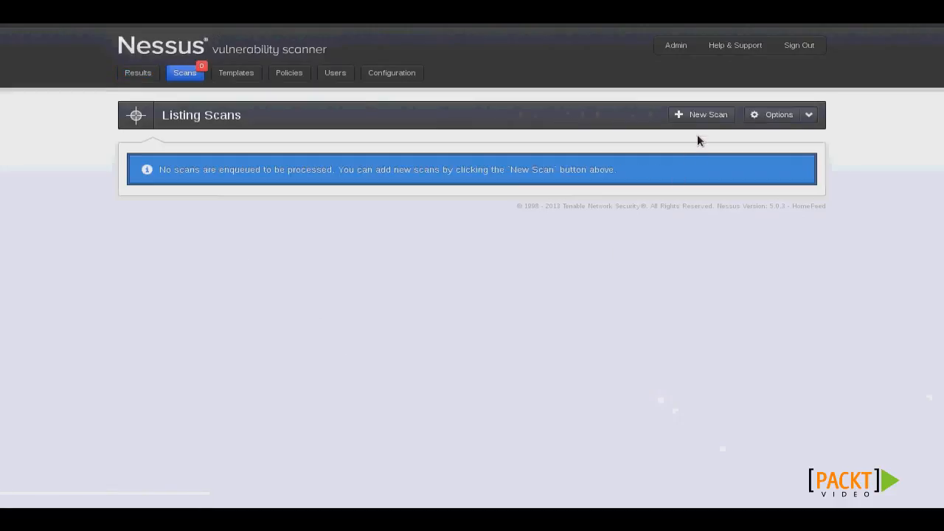
Start a new scan titled "Single Host Scan" and keep its scan type as Run Now.
left_click(698, 117)
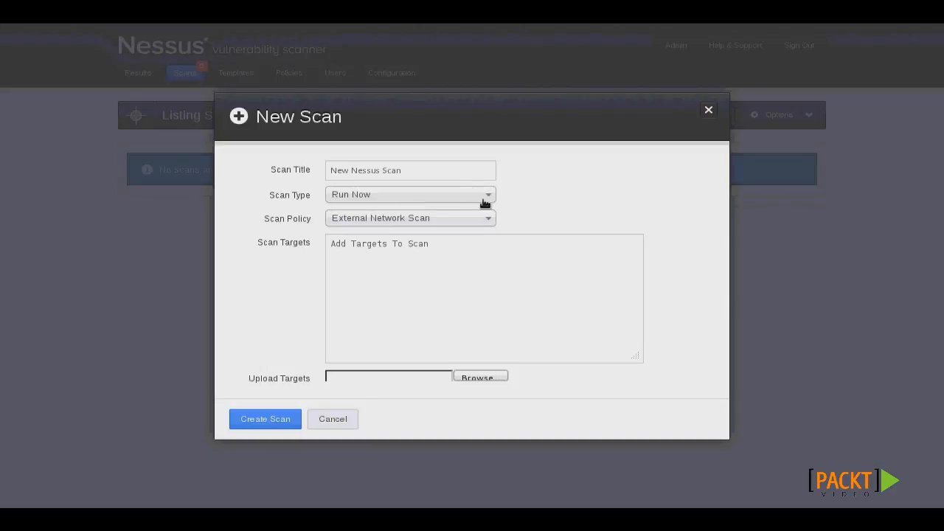
left_click(468, 171)
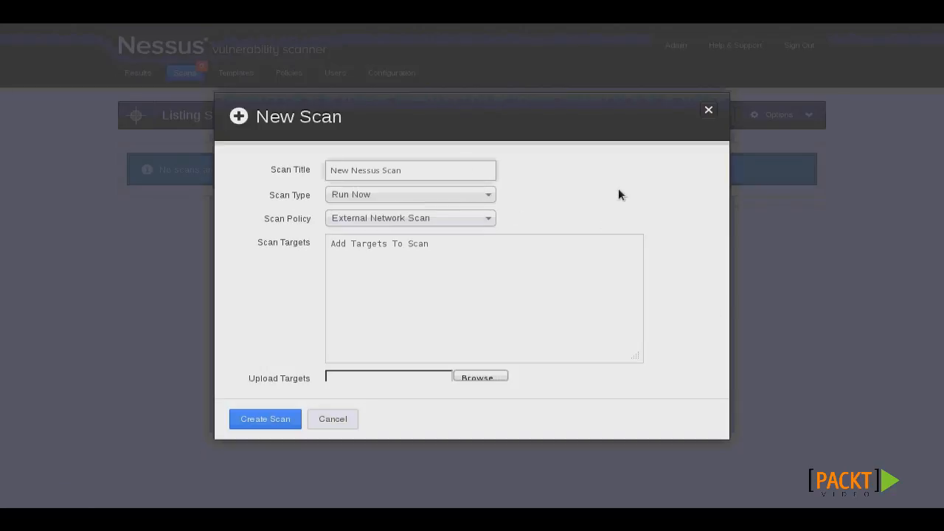
type("Single Host Scan")
left_click(494, 202)
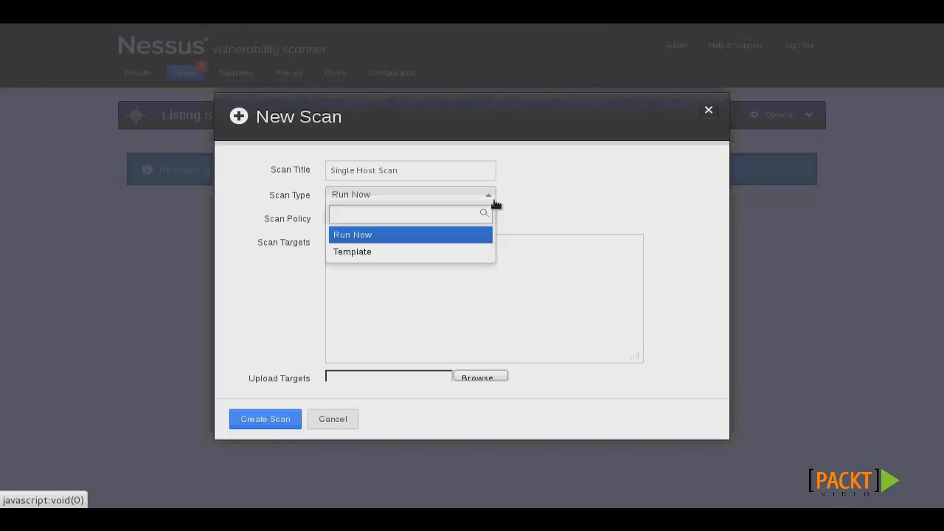
left_click(555, 187)
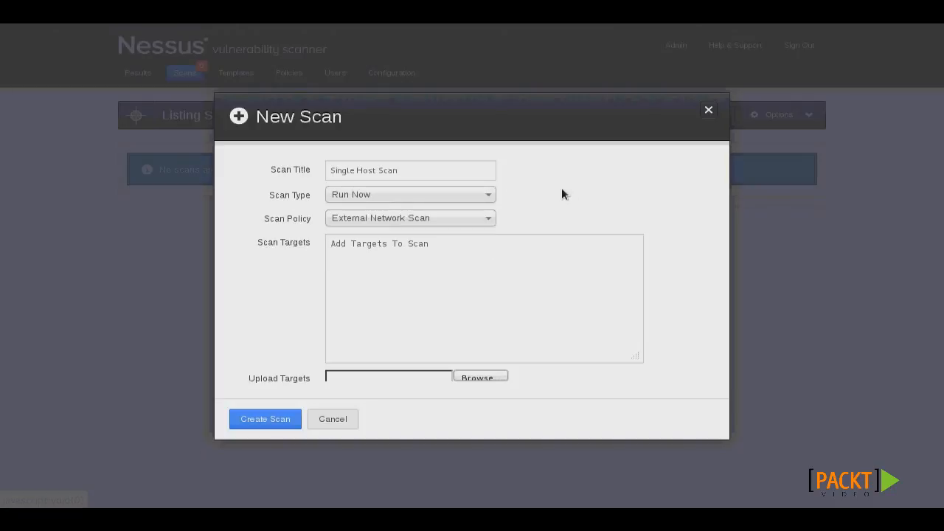
Keep the External Network Scan policy, enter 192.168.199.130 as the scan target and launch the scan.
left_click(492, 222)
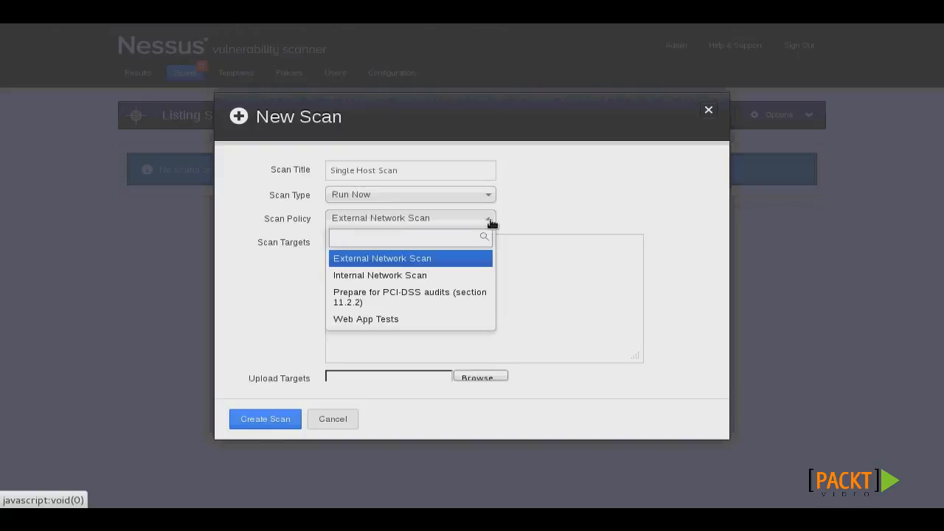
left_click(527, 219)
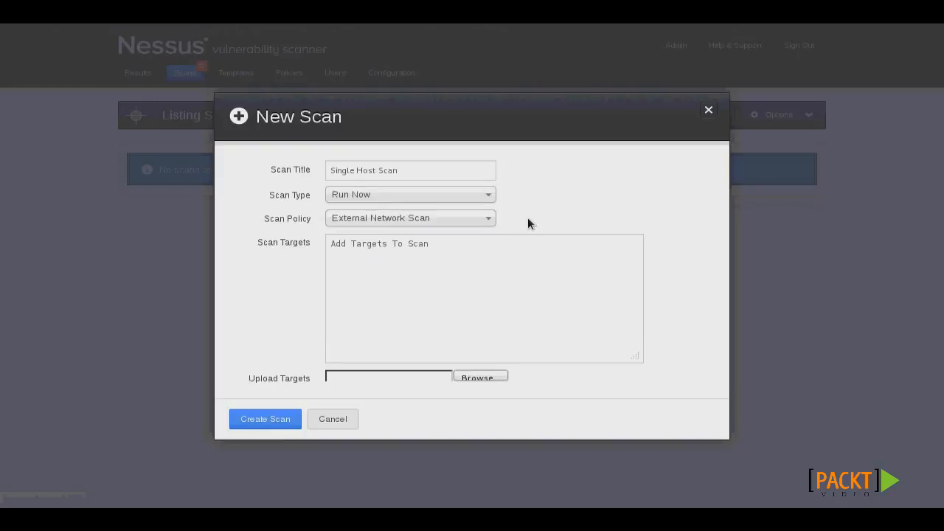
left_click(546, 283)
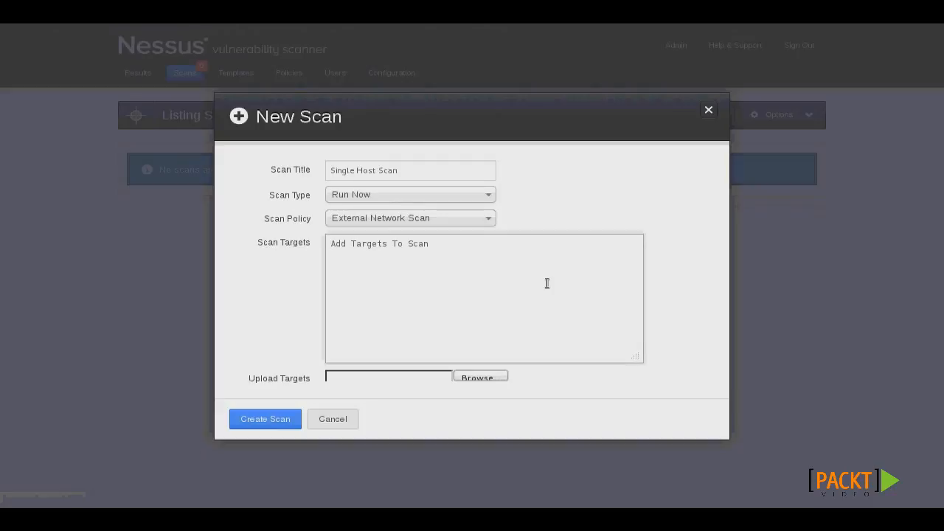
type("192.168.199.130")
left_click(246, 427)
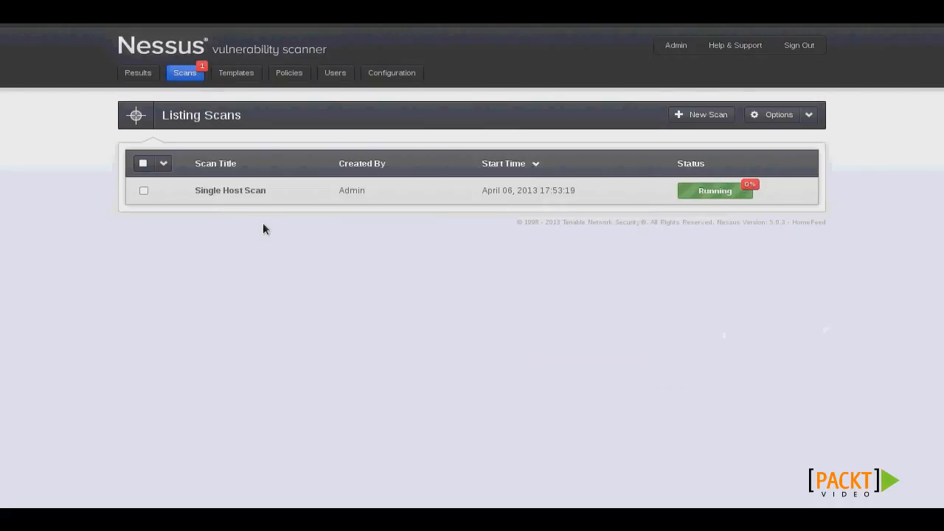
Check the hosts summary of the Single Host Scan and remove the running scan from the scan list.
left_click(518, 195)
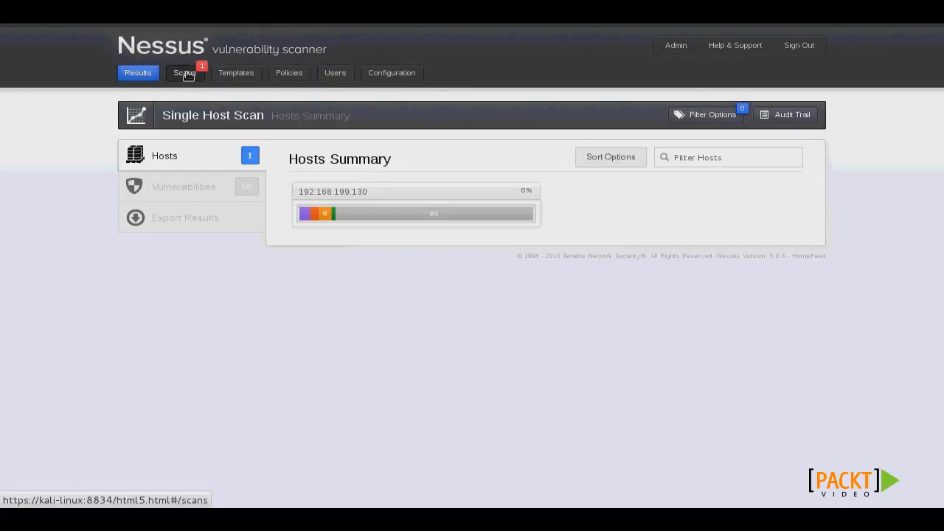
left_click(185, 72)
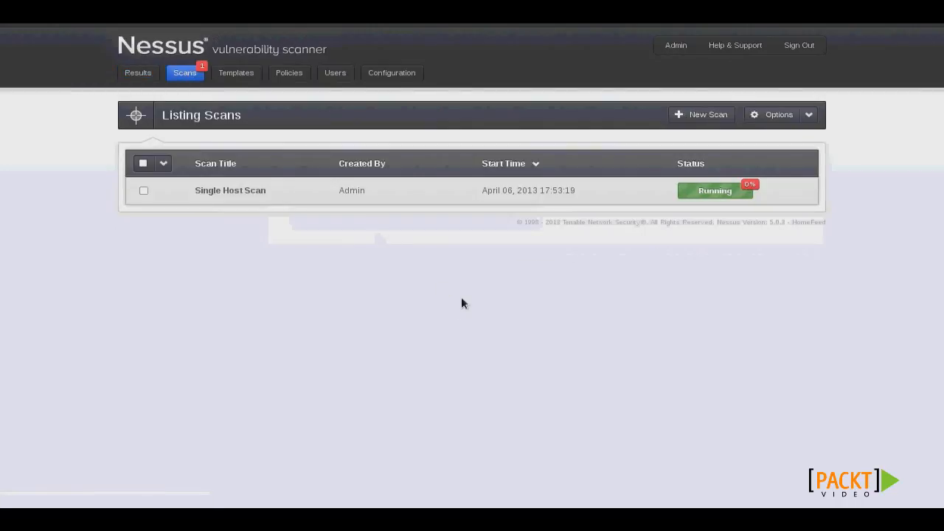
left_click(143, 191)
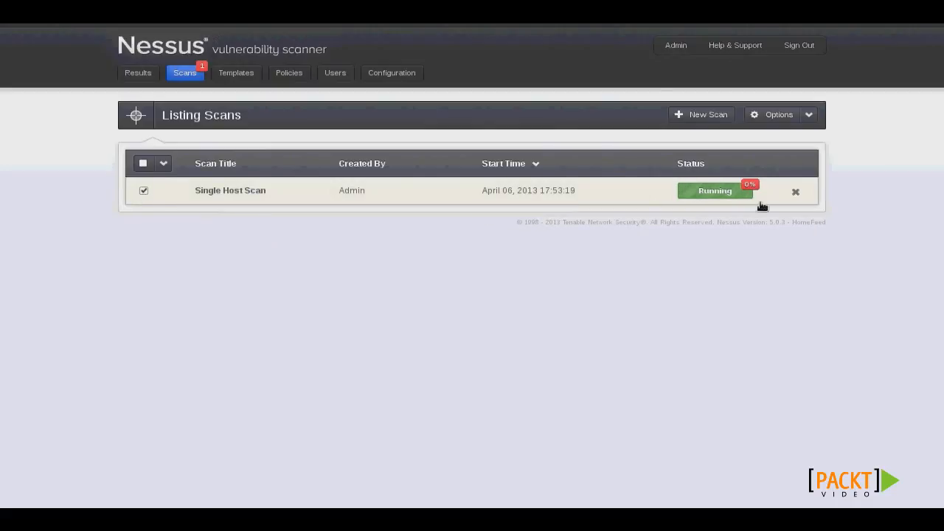
left_click(796, 192)
left_click(243, 315)
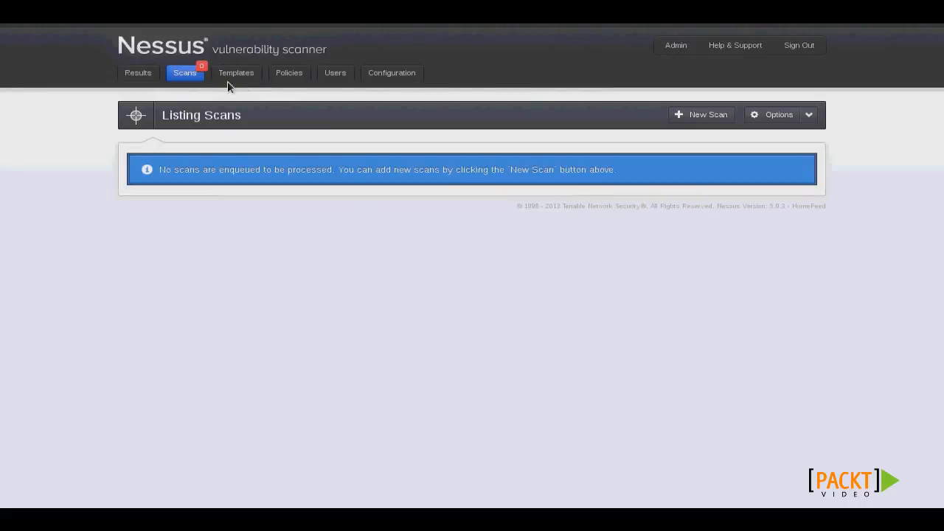
Start a new scan titled "Multi Host Scan".
left_click(708, 117)
left_click(405, 173)
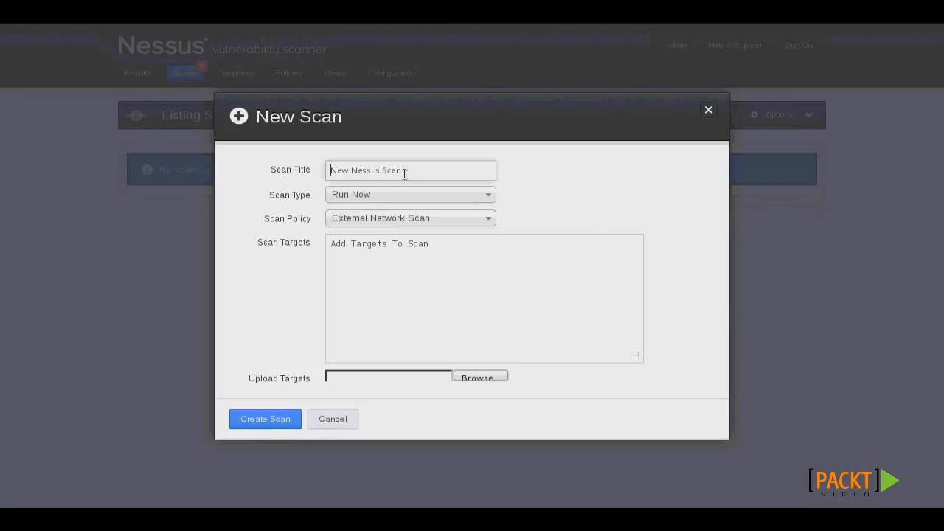
type("Multi Host Scan")
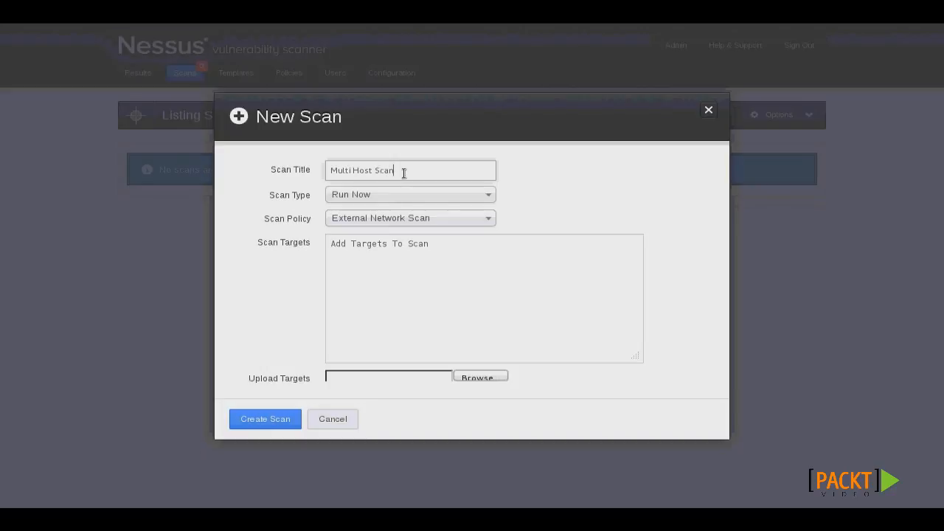
Launch the multi-host scan against 192.168.199.130 and 192.168.199.132, listed on separate lines, and open its results.
key("Tab")
key("Tab")
key("Tab")
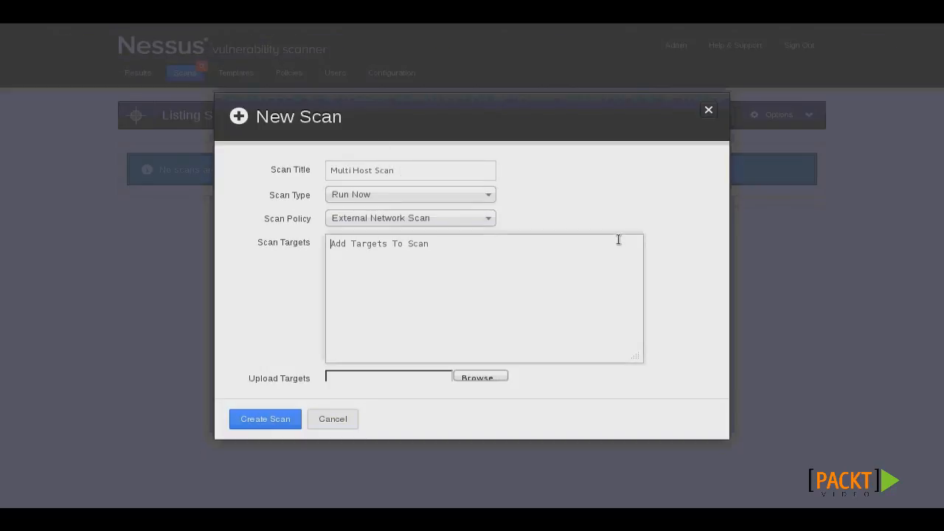
type("192.168.199.130 192.16")
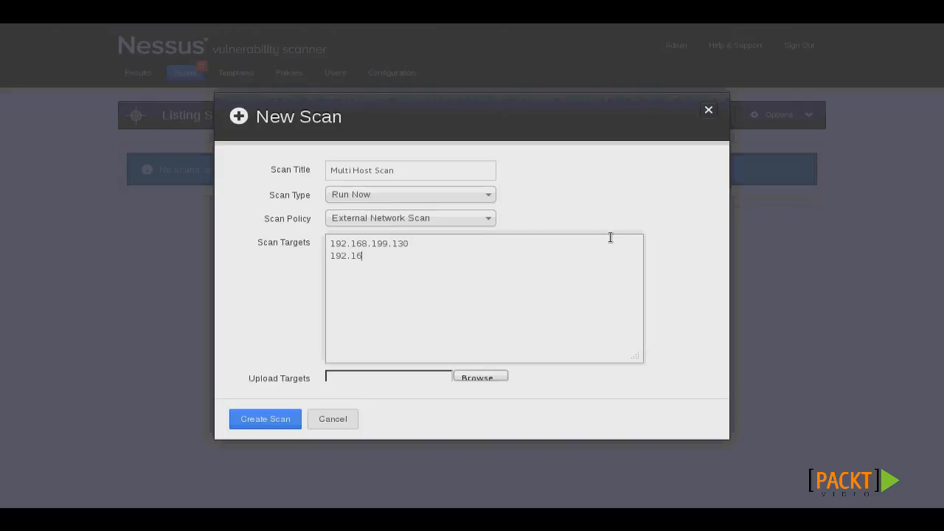
type("8.199.132")
left_click(267, 420)
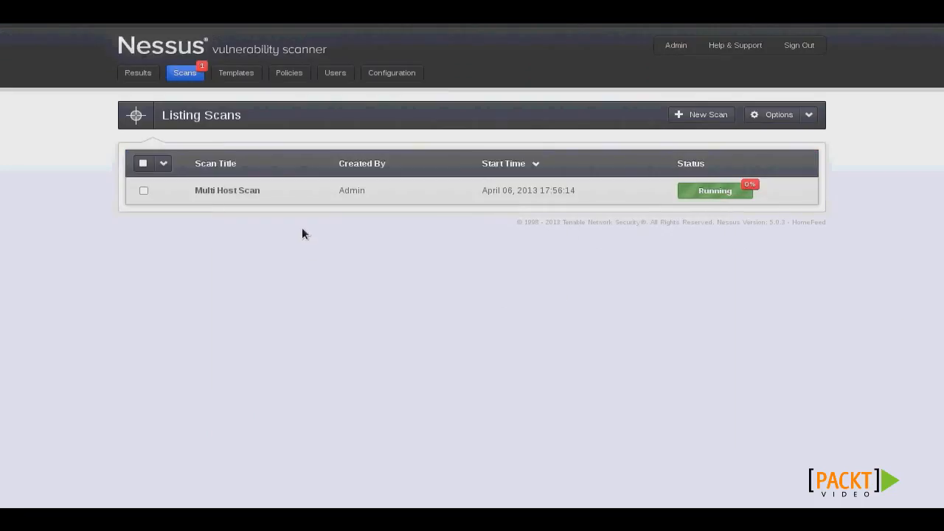
left_click(424, 194)
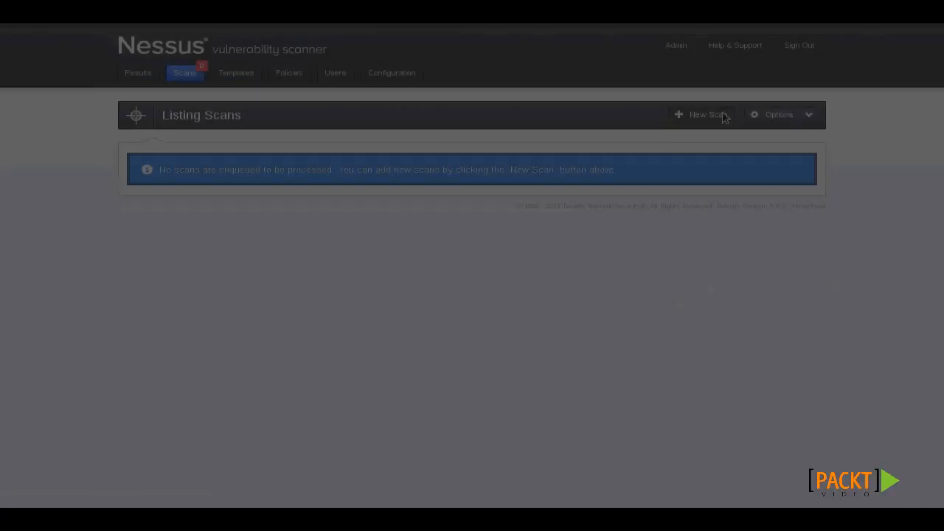
Start a new scan titled "Range Scan 1".
left_click(722, 117)
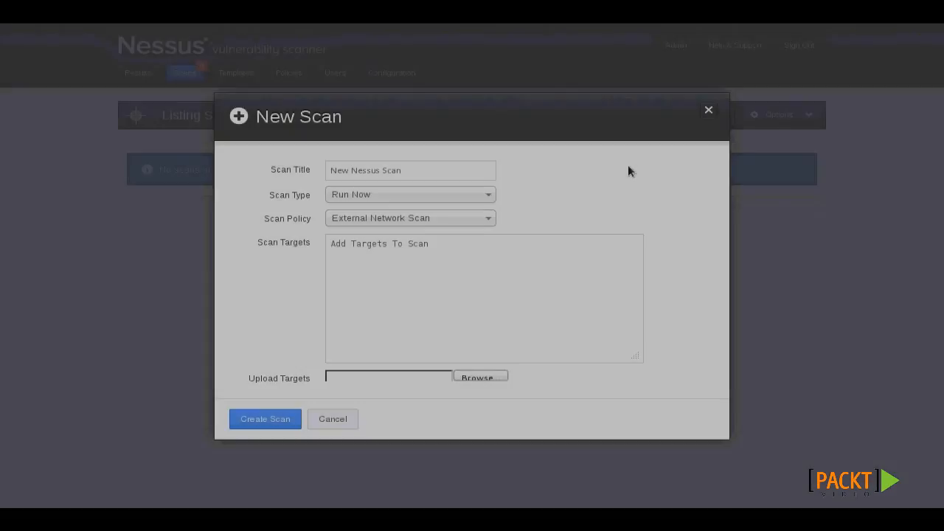
left_click(428, 172)
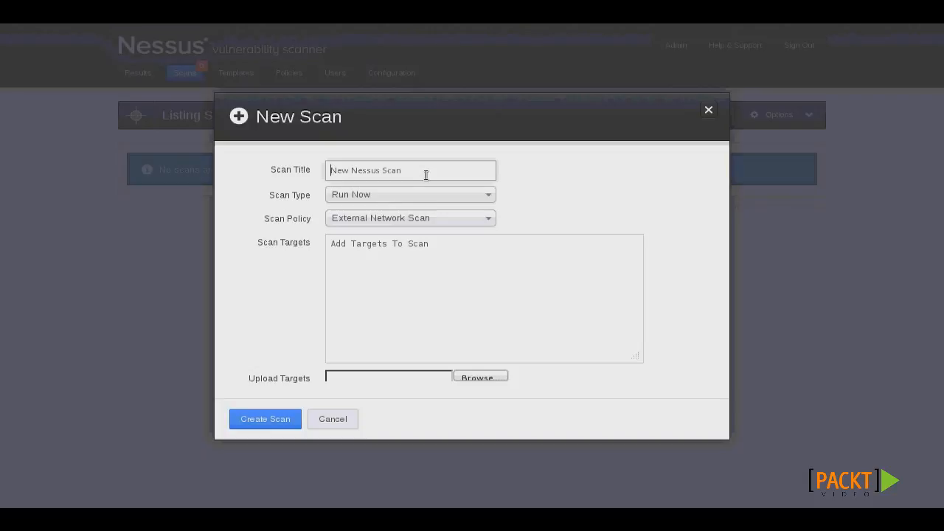
type("Rn")
type("nge Scan 1")
Set the scan target to the IP range 192.168.199.0-255 and launch the scan.
key("Tab")
key("Tab")
key("Tab")
type("192.168.19")
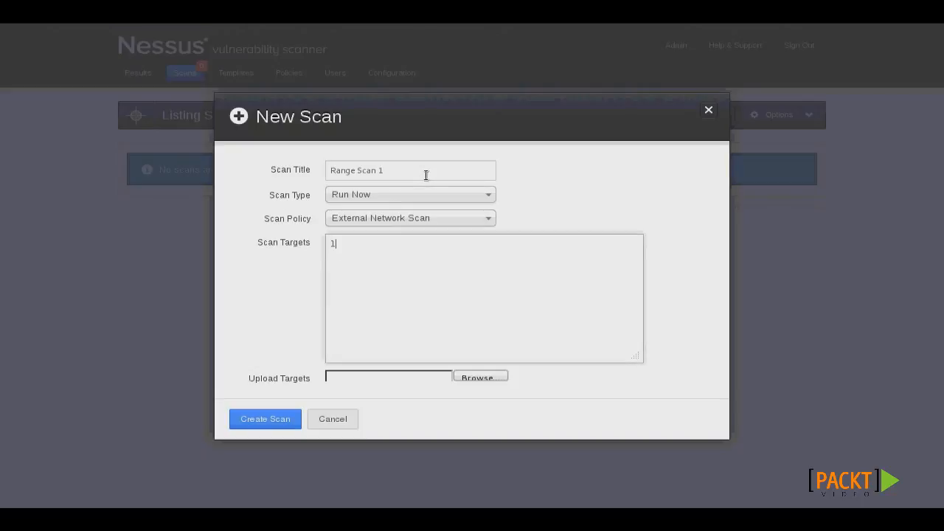
type("9.0-255")
left_click(250, 426)
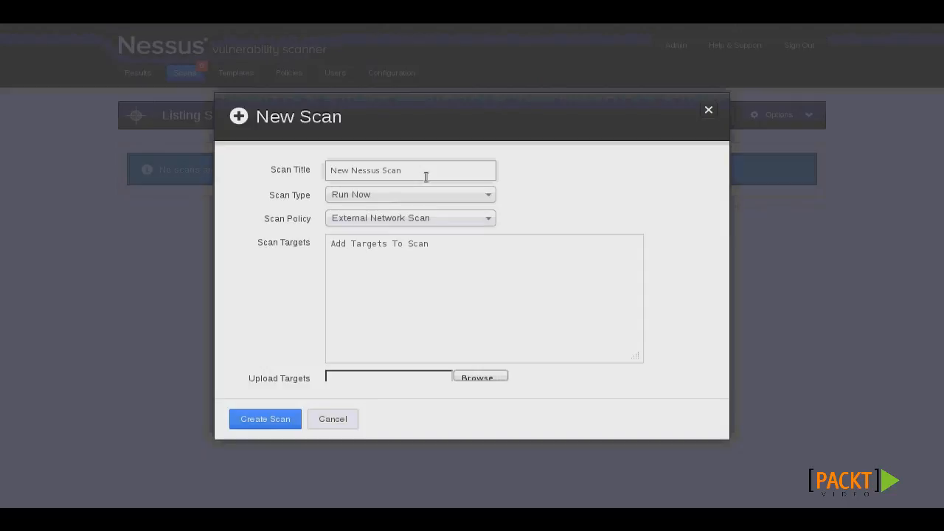
Title the new scan "Range 2 Scan", target the subnet 192.168.199.0/24 and launch it.
type("Range 2 Scan")
left_click(447, 282)
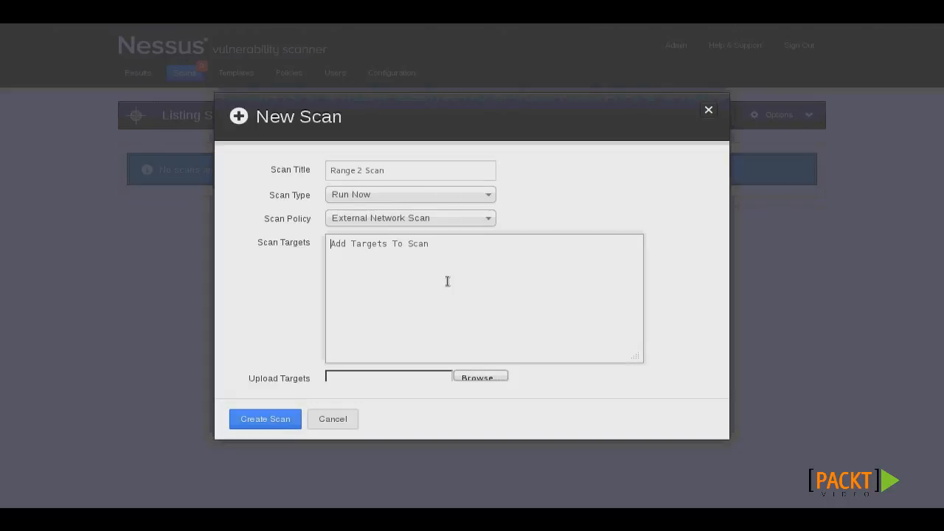
type("192.168.199.0/24")
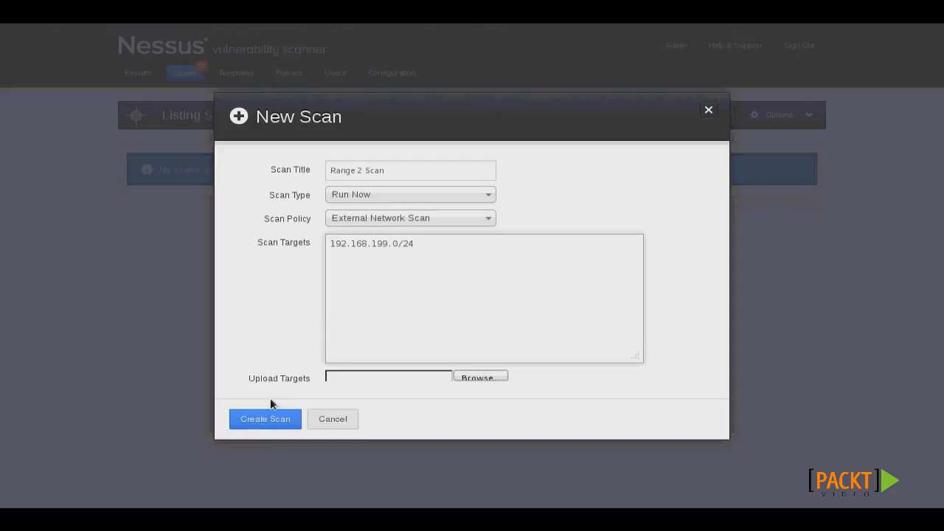
left_click(264, 428)
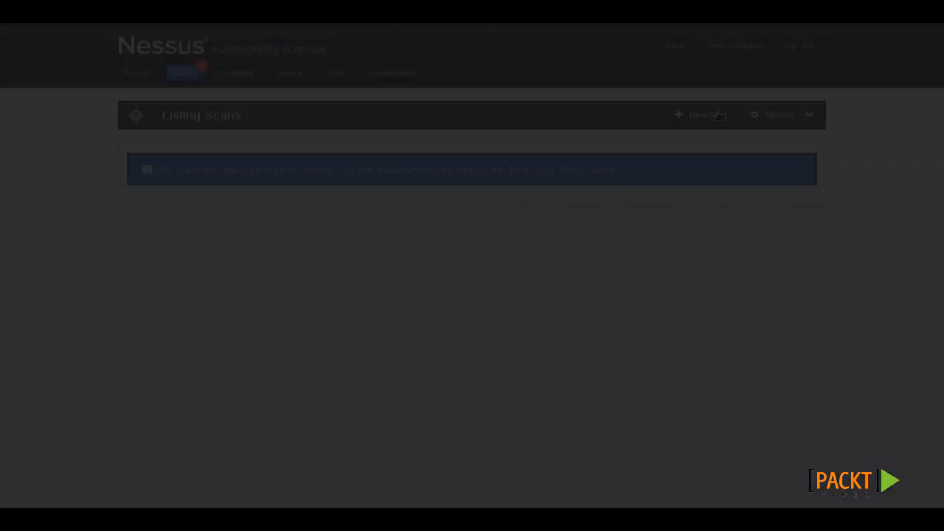
Start a new scan titled "Text File Import".
left_click(719, 116)
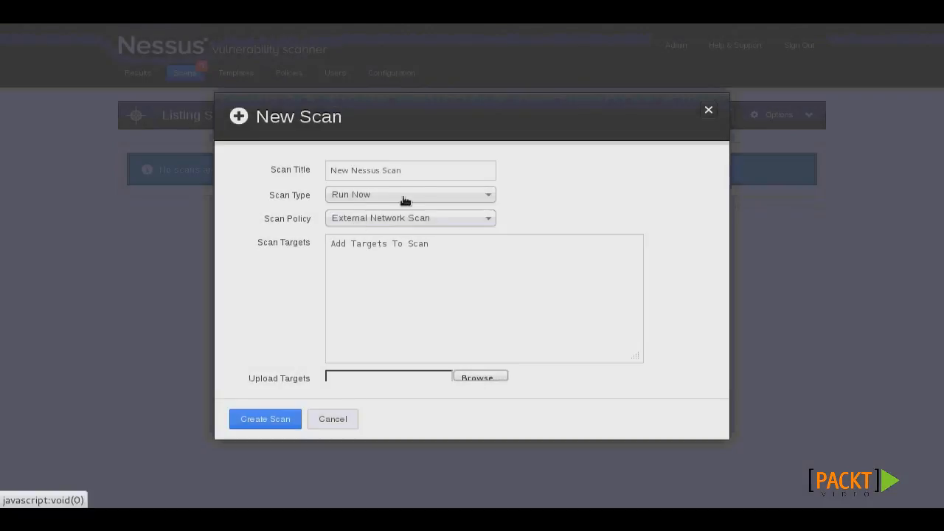
left_click(420, 176)
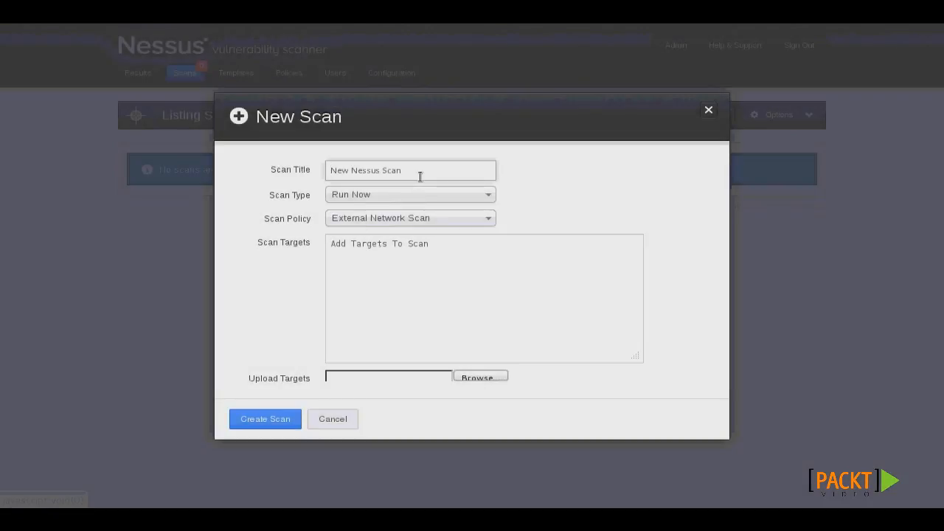
type("Text File Import")
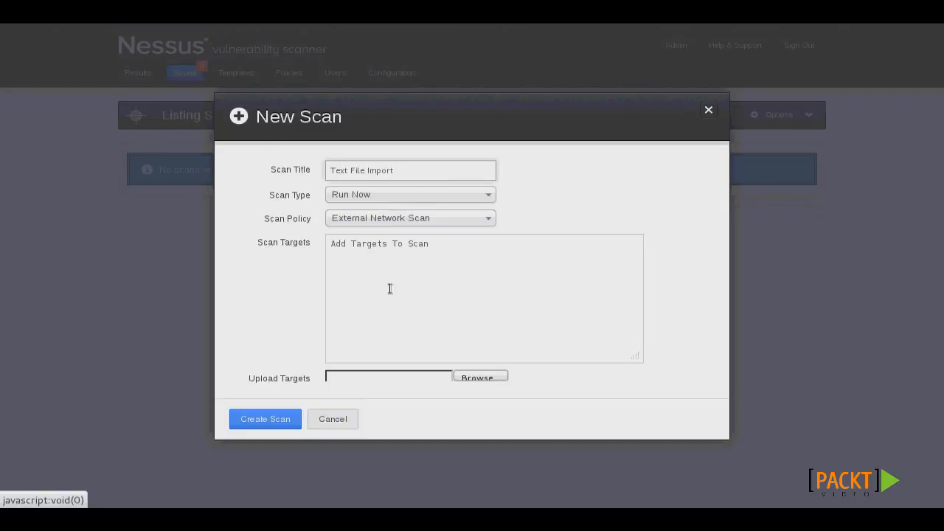
Upload iplist.txt from the root folder as the scan's target list and launch the scan.
left_click(481, 376)
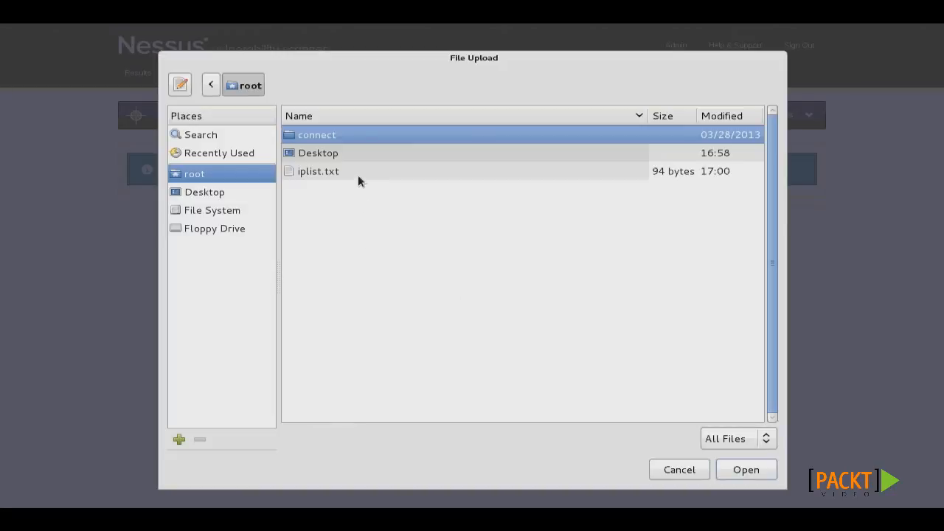
left_click(362, 171)
key("Return")
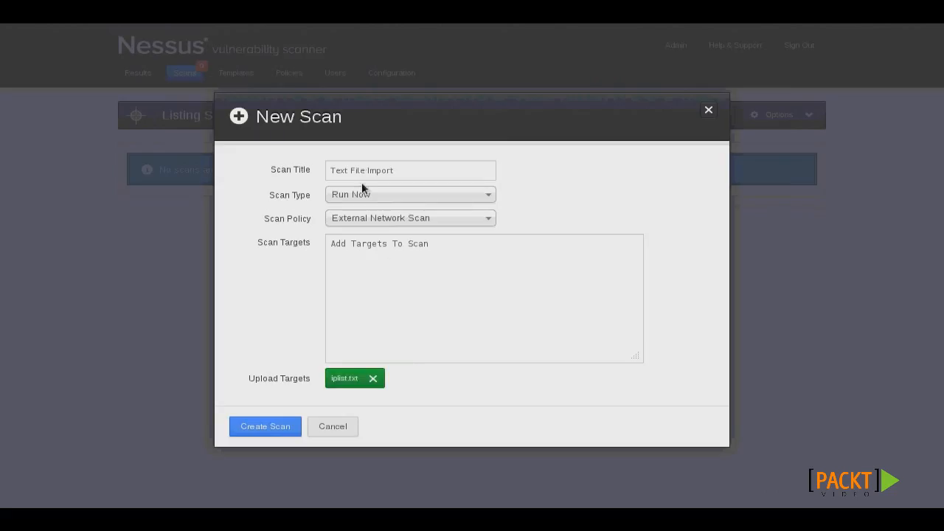
left_click(265, 427)
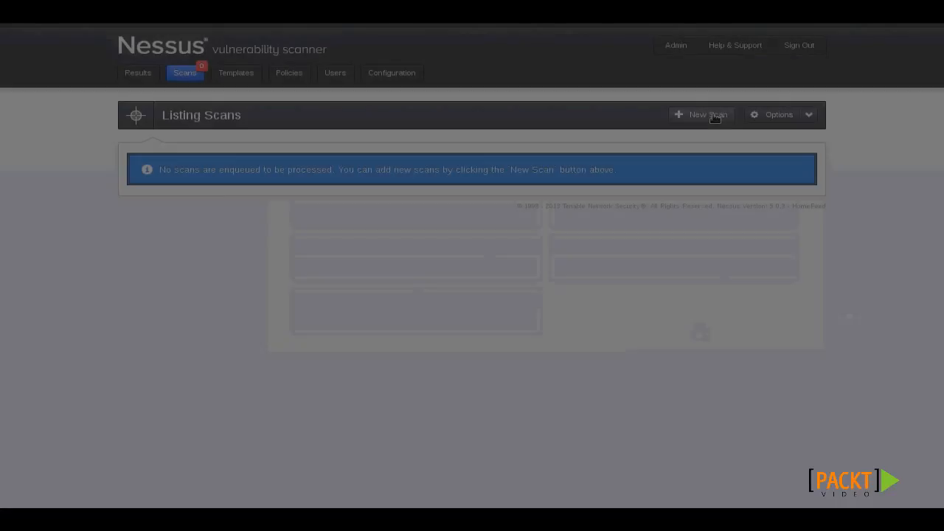
Start a new scan titled "Scan Template" and set its scan type to Template.
left_click(702, 114)
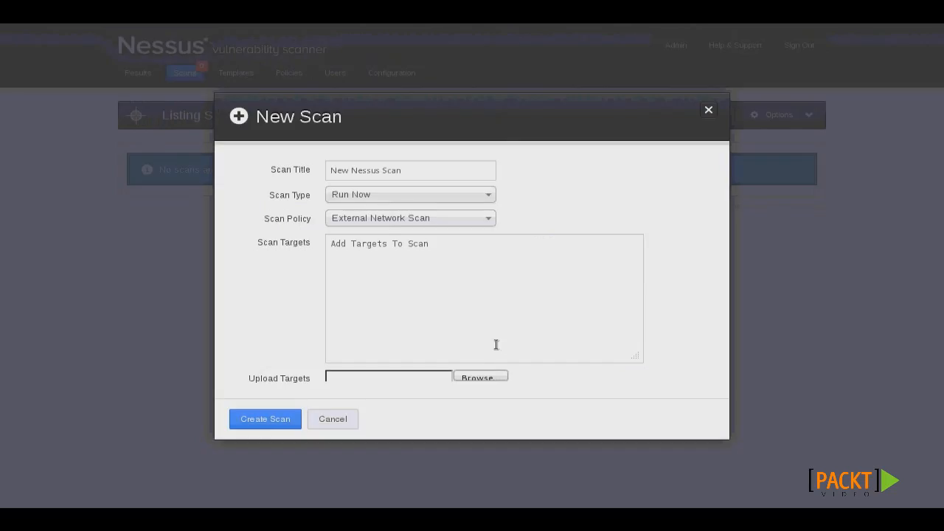
left_click(437, 164)
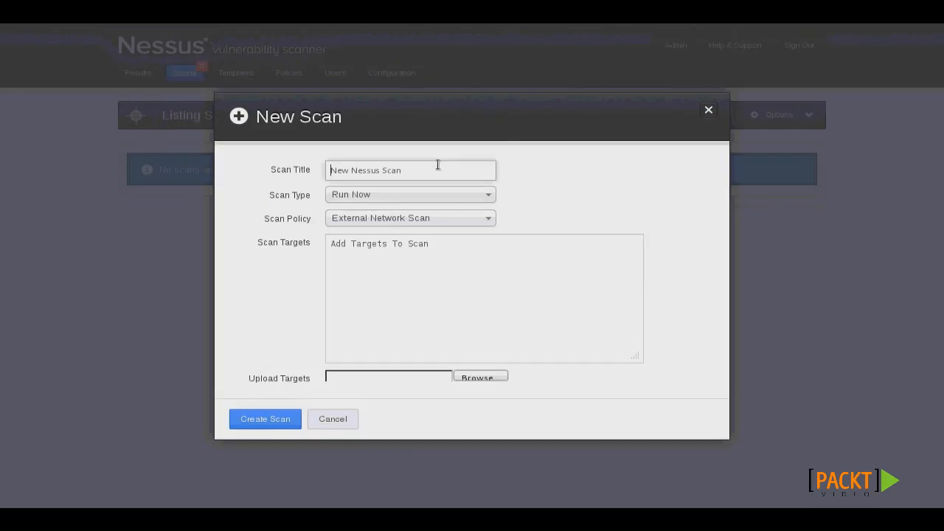
type("Scan Template")
left_click(428, 200)
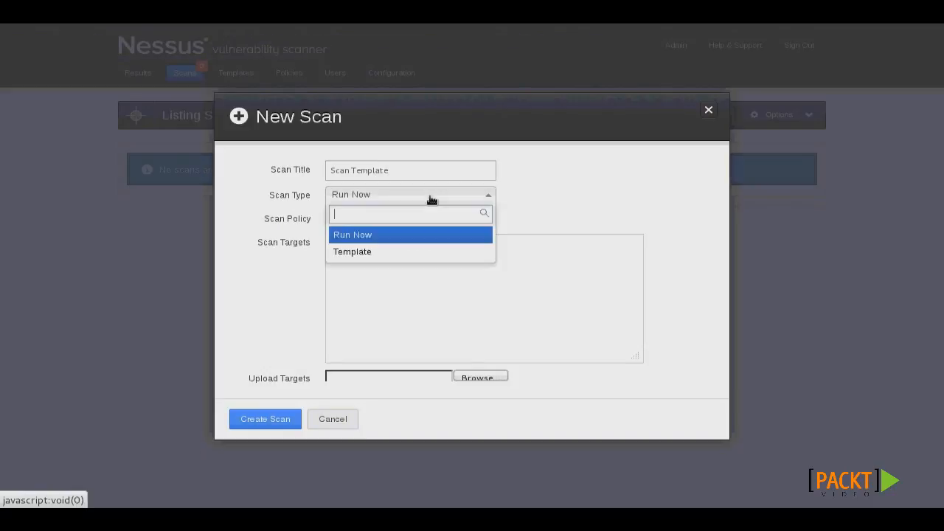
left_click(402, 254)
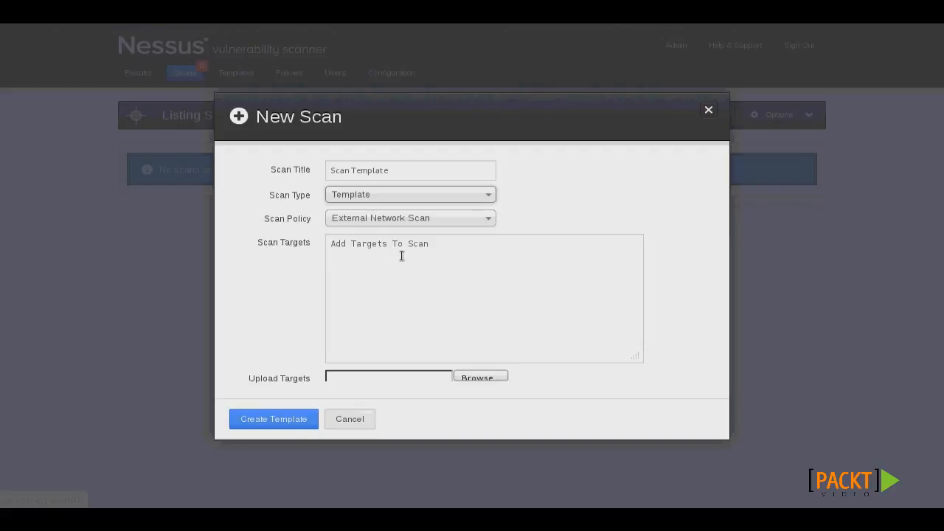
Enter the IP range 192.168.199.0-255 as the template's scan targets and create the template.
left_click(402, 256)
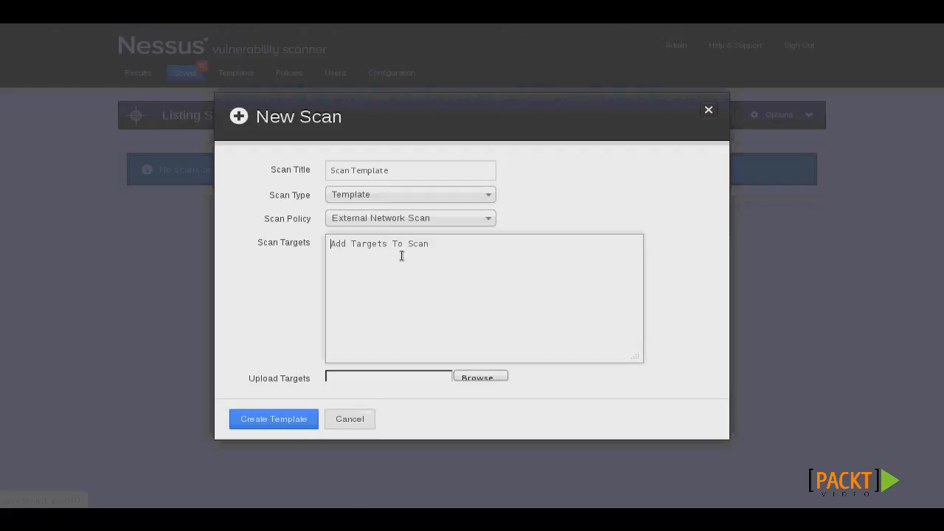
type("192.1968")
key("BackSpace")
key("BackSpace")
key("BackSpace")
type("6")
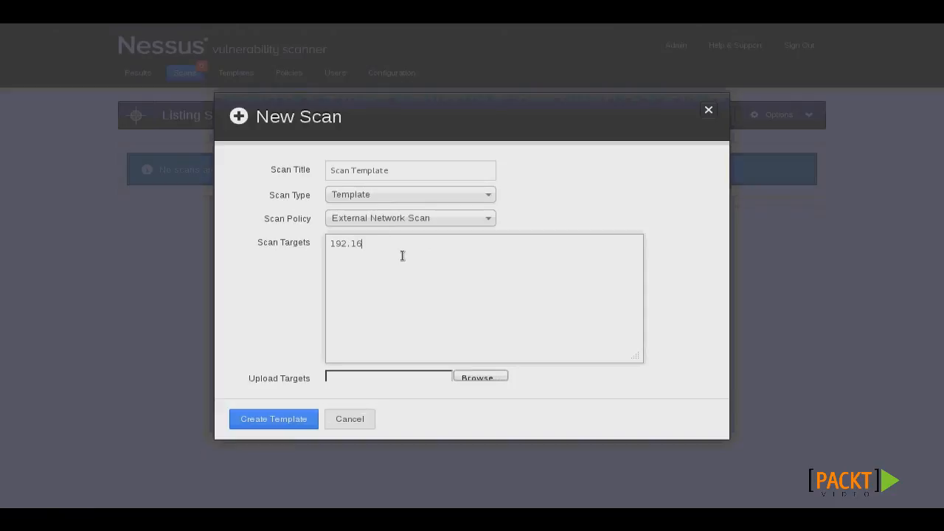
type("8.199.0-255")
left_click(272, 419)
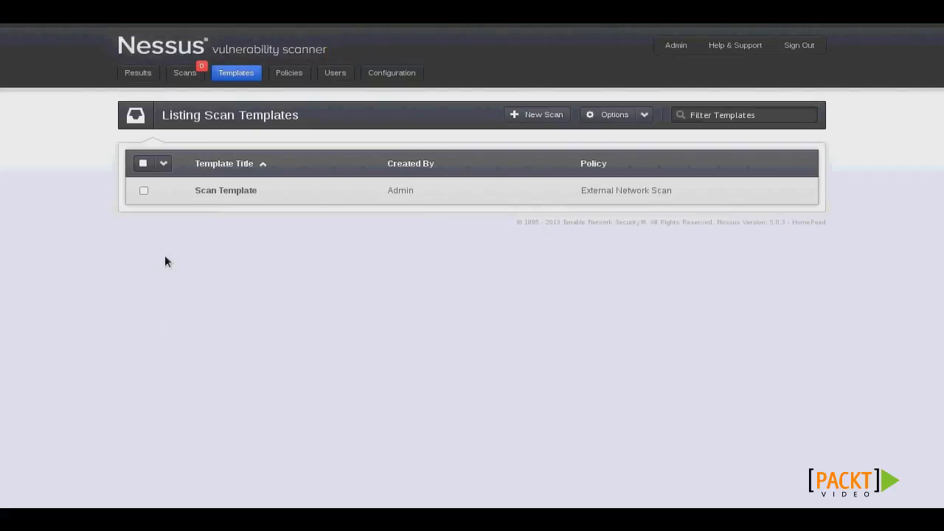
Select "Scan Template" in the list of scan templates, launch it and confirm the launch.
left_click(190, 78)
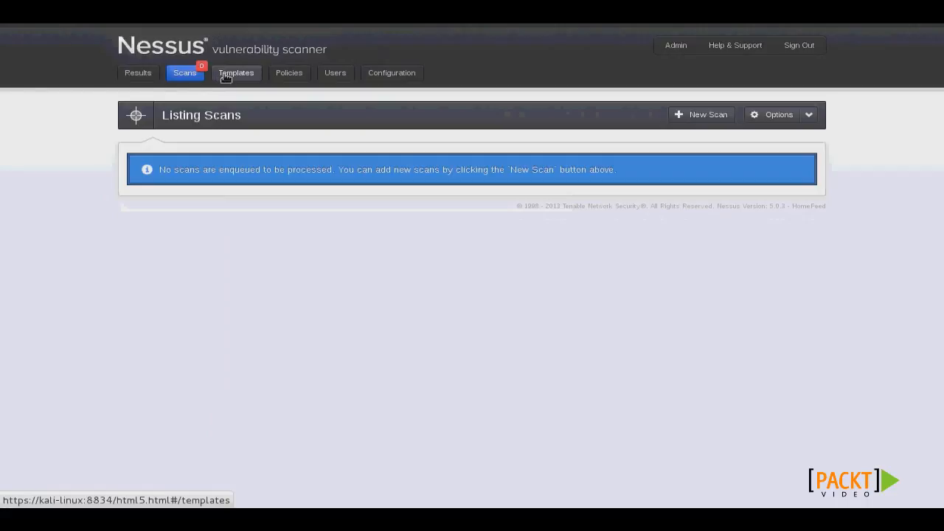
left_click(226, 77)
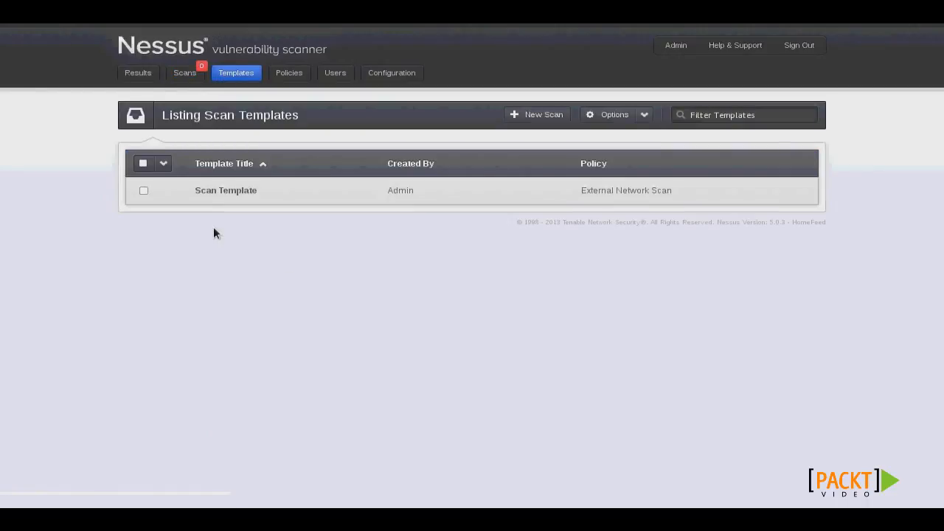
left_click(143, 192)
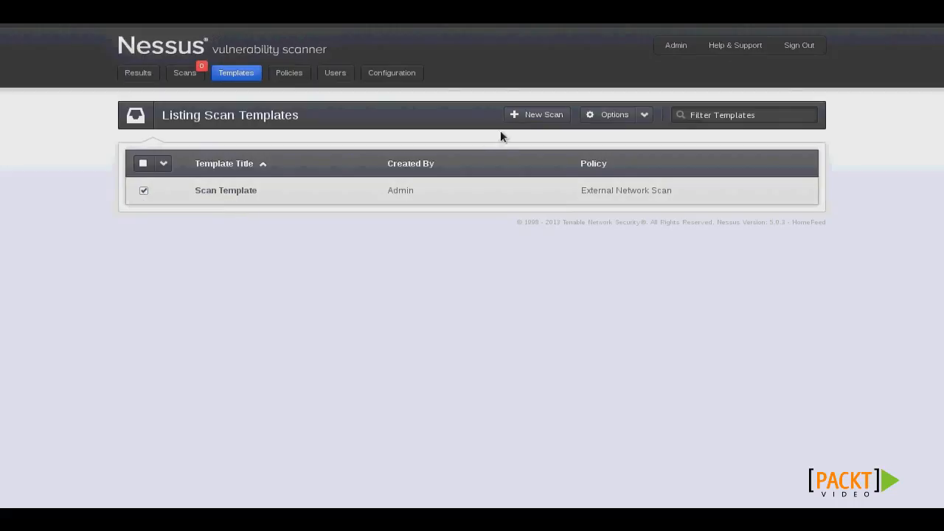
left_click(643, 119)
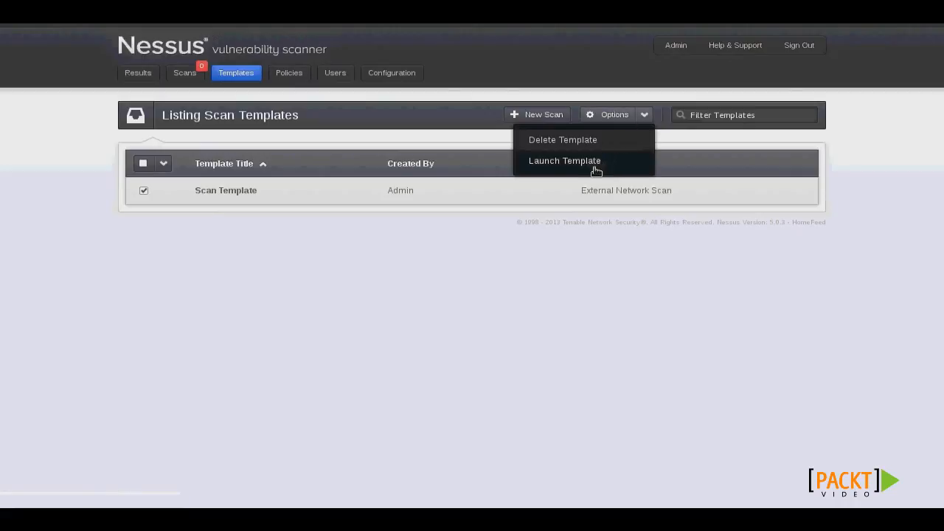
left_click(591, 163)
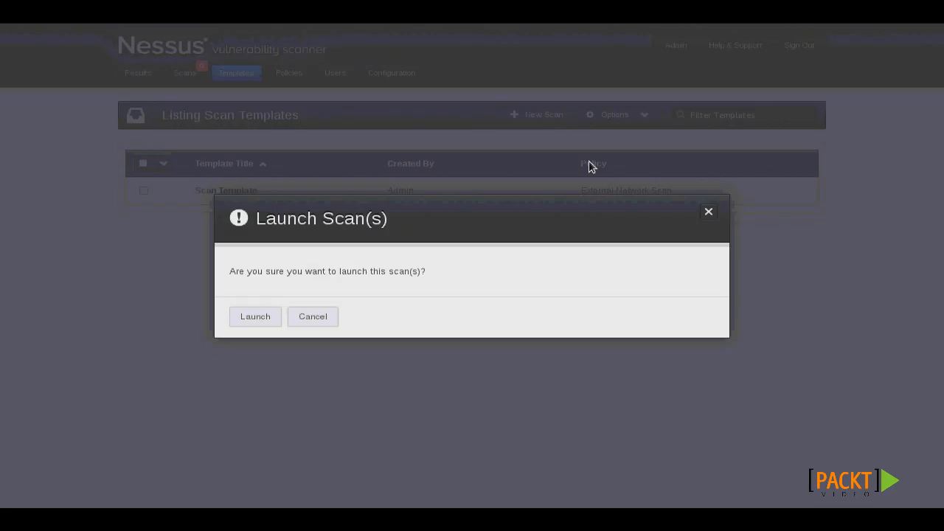
left_click(256, 316)
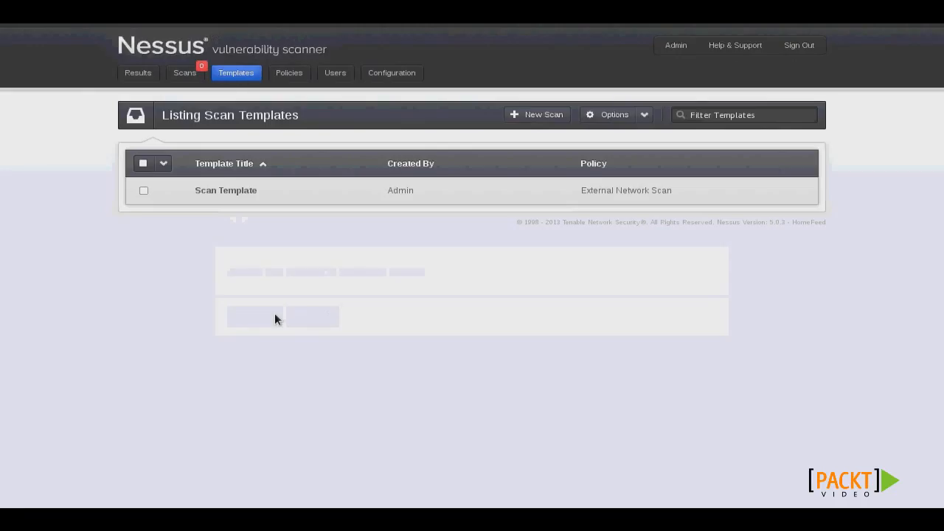